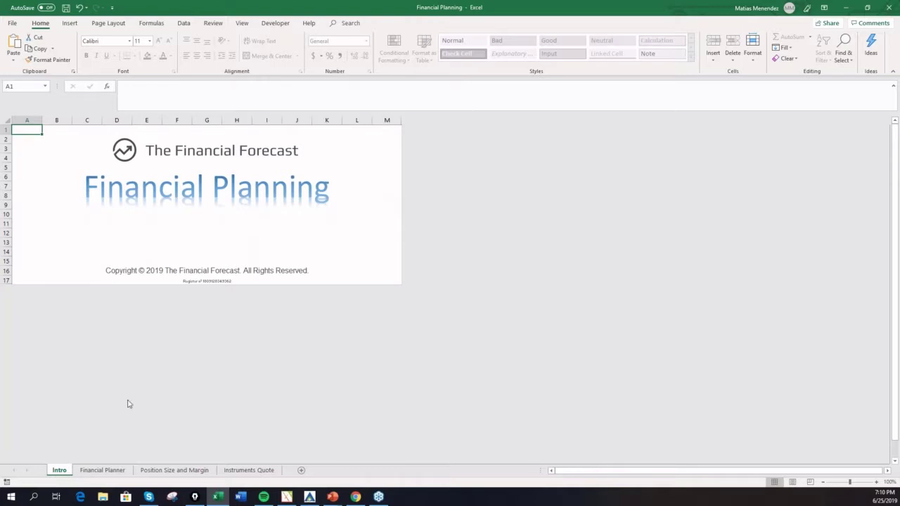
- Open the Financial Planner sheet and review all ten periods and the final summary block
{"action": "left_click", "coordinate": [105, 468]}
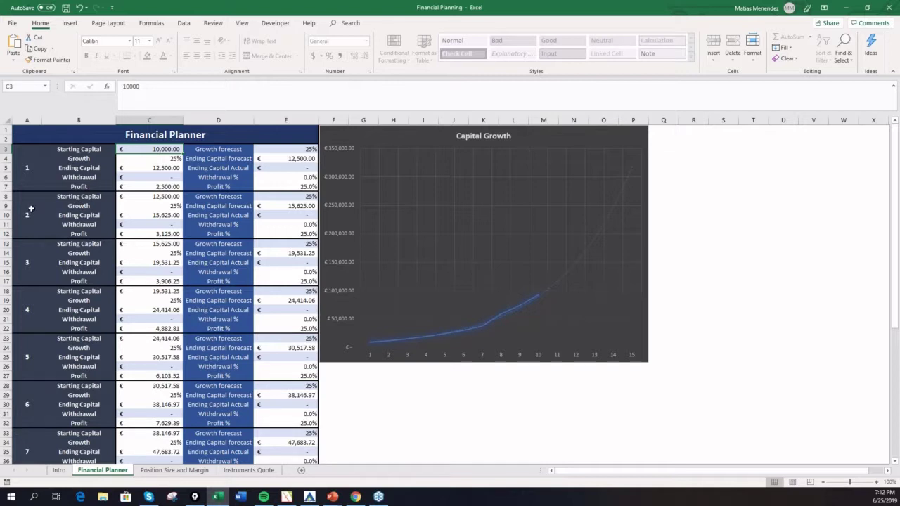
{"action": "scroll", "coordinate": [28, 207], "scroll_direction": "down", "scroll_amount": 5}
{"action": "scroll", "coordinate": [68, 254], "scroll_direction": "down", "scroll_amount": 3}
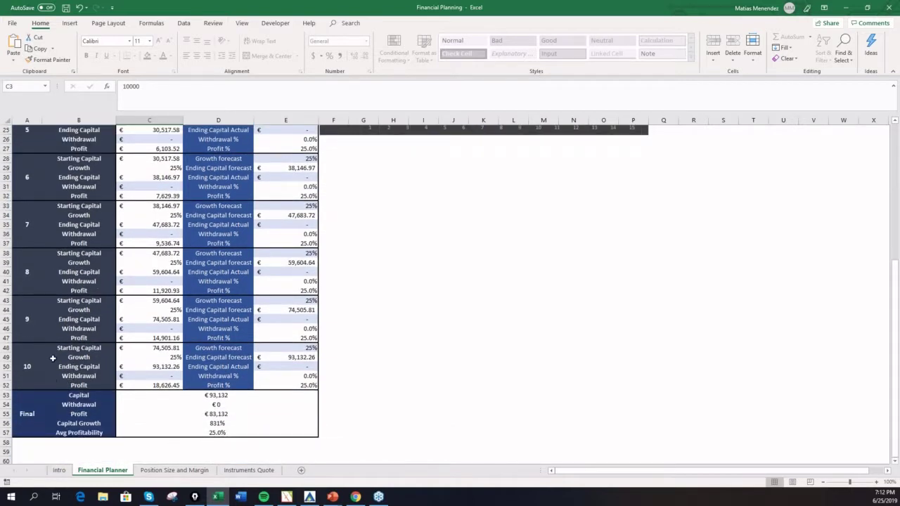
{"action": "scroll", "coordinate": [229, 443], "scroll_direction": "up", "scroll_amount": 8}
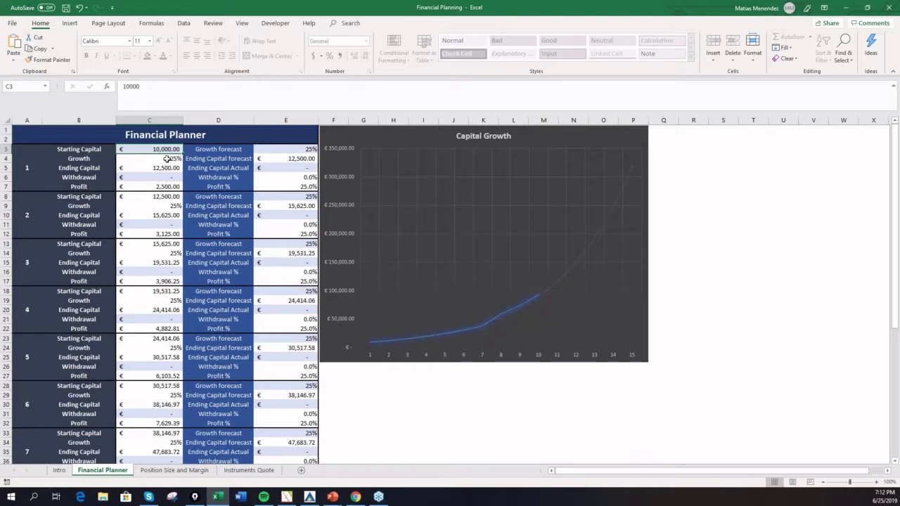
{"action": "scroll", "coordinate": [250, 287], "scroll_direction": "down", "scroll_amount": 4}
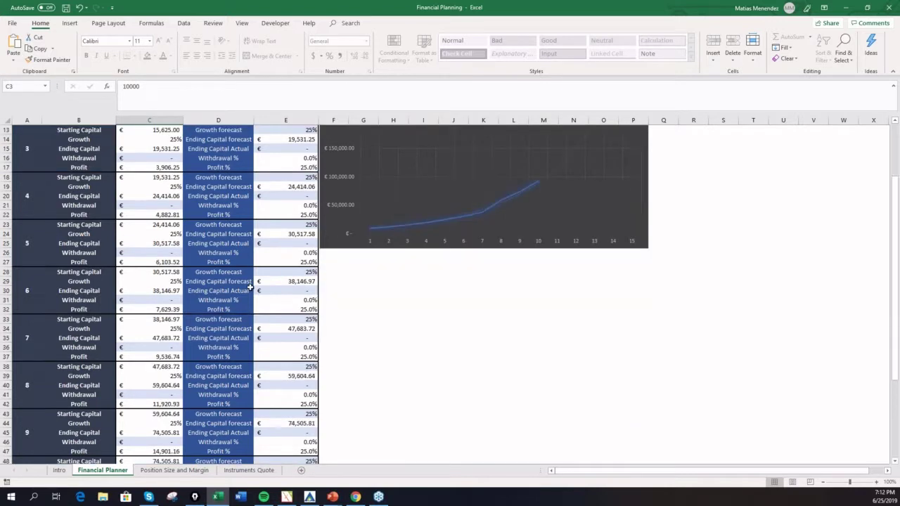
{"action": "scroll", "coordinate": [250, 287], "scroll_direction": "down", "scroll_amount": 6}
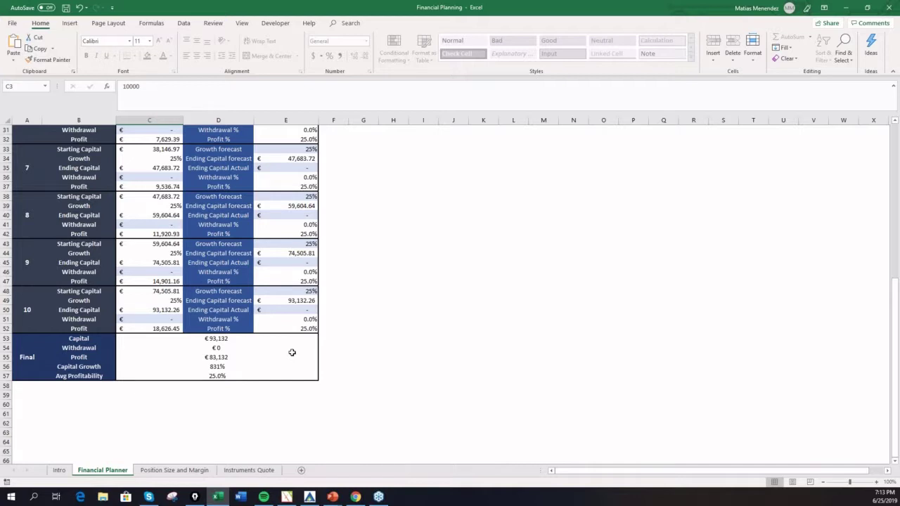
{"action": "scroll", "coordinate": [268, 306], "scroll_direction": "up", "scroll_amount": 10}
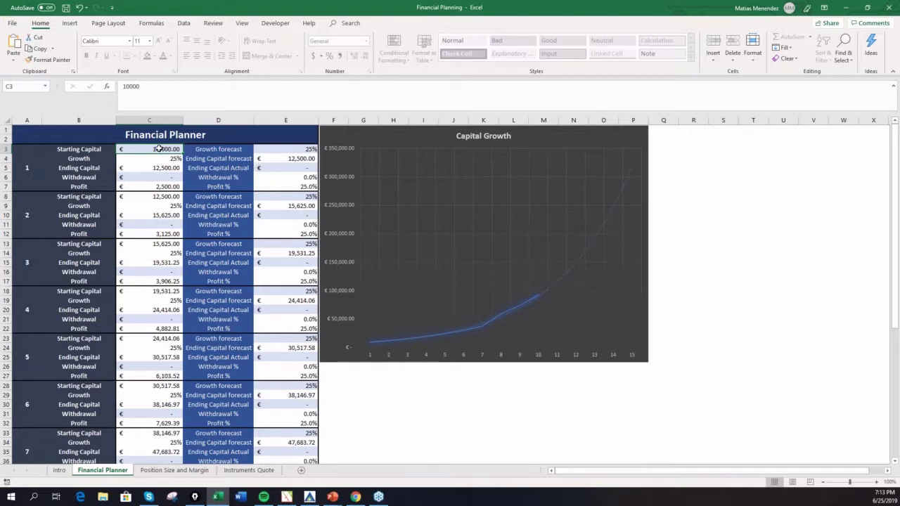
- Try growth forecasts of 30% and 10% for period 1
{"action": "left_click", "coordinate": [267, 149]}
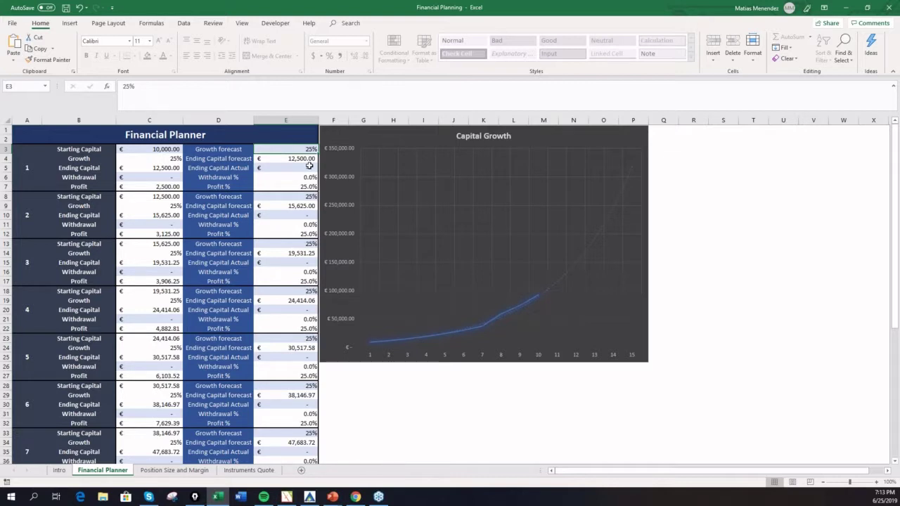
{"action": "type", "text": "30"}
{"action": "key", "text": "Return"}
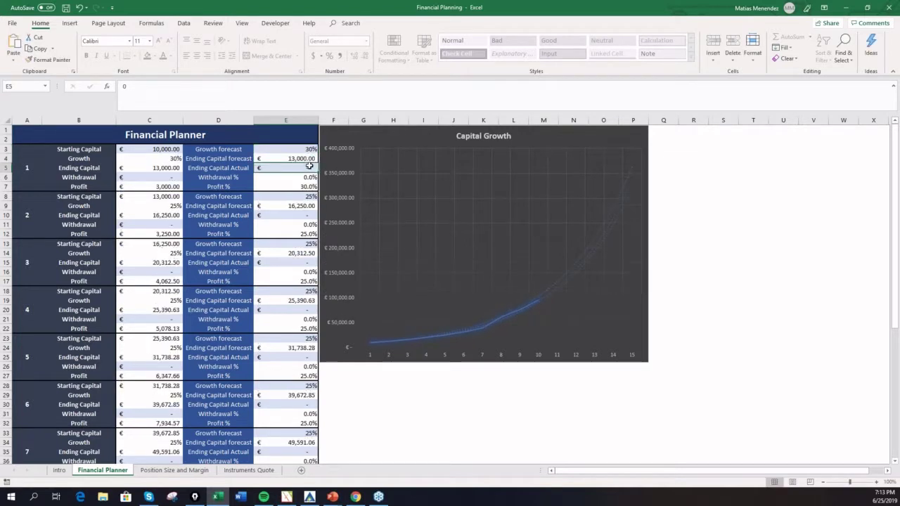
{"action": "key", "text": "Up"}
{"action": "type", "text": "10"}
{"action": "key", "text": "Return"}
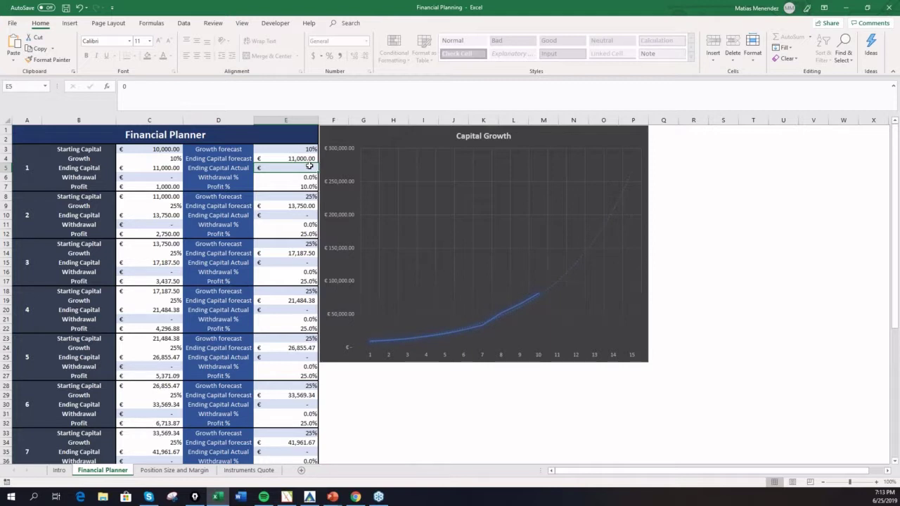
- Set the growth forecast of period 1 back to 25%
{"action": "key", "text": "Up"}
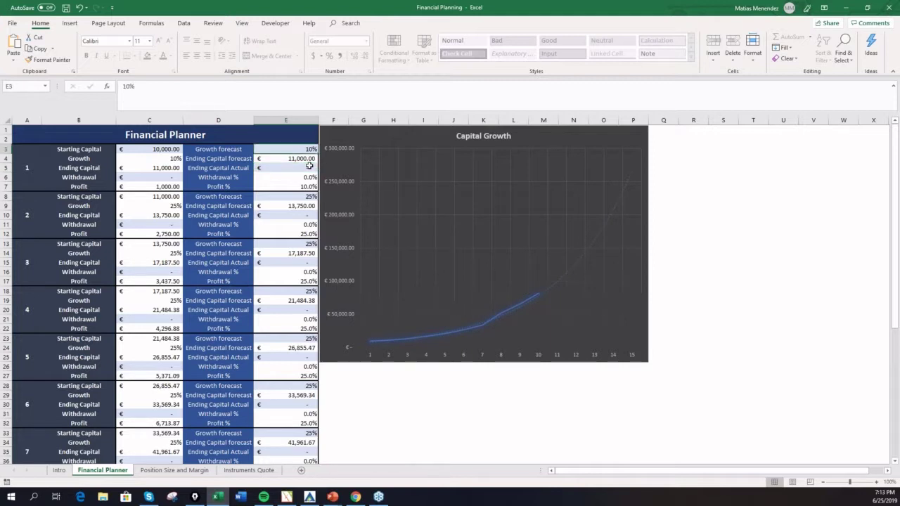
{"action": "type", "text": "25"}
{"action": "key", "text": "Return"}
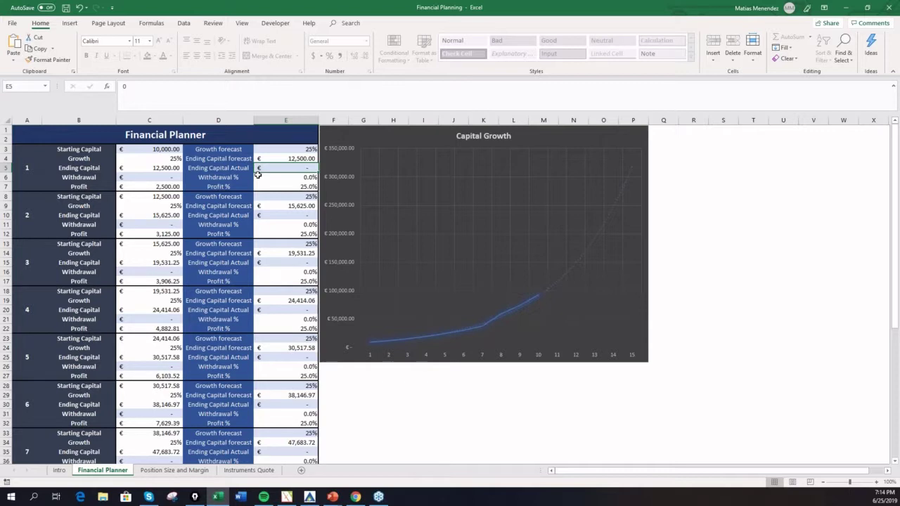
- Enter 13000 as the actual ending capital of period 1
{"action": "type", "text": "1300"}
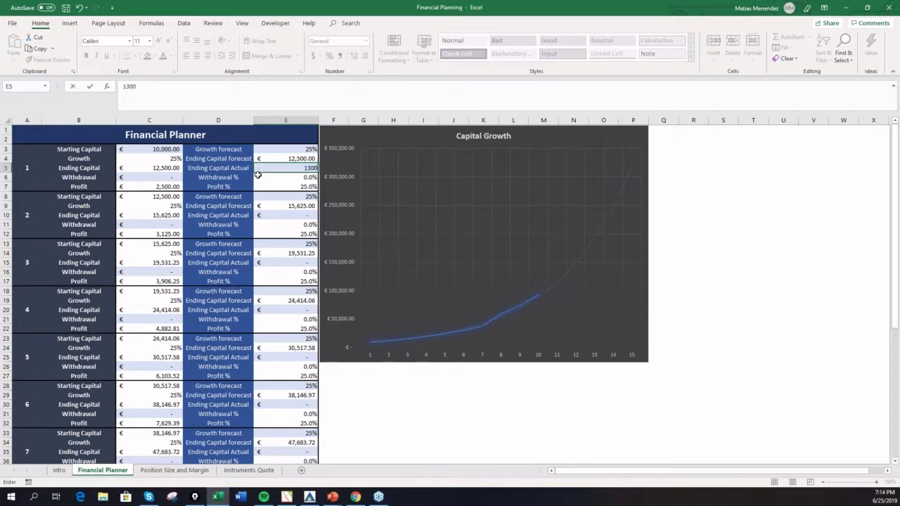
{"action": "type", "text": "0"}
{"action": "key", "text": "Return"}
{"action": "key", "text": "Return"}
{"action": "key", "text": "Return"}
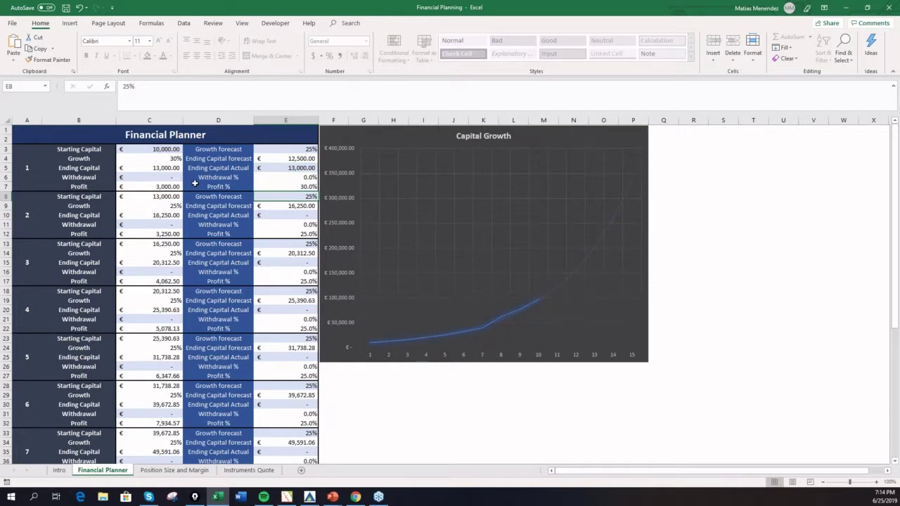
{"action": "left_click", "coordinate": [287, 148]}
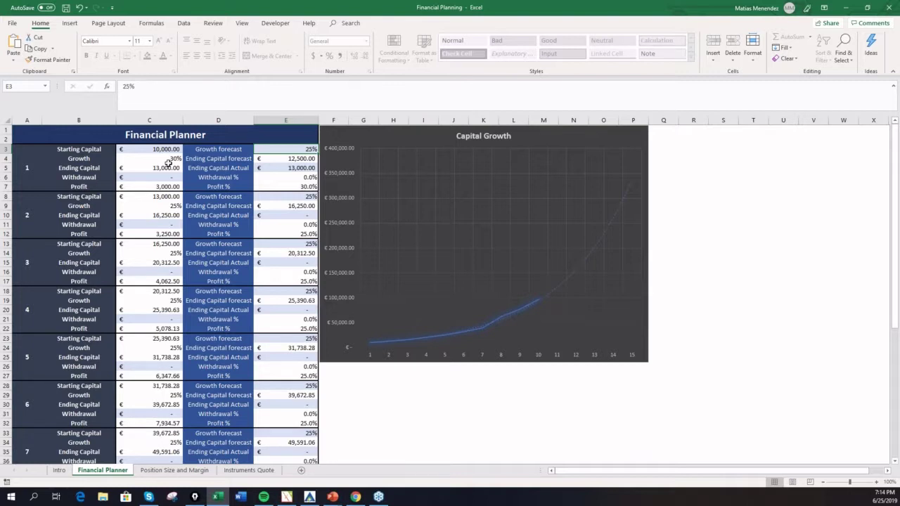
- Try 11000 as the actual ending capital of period 1 and clear the entry
{"action": "left_click", "coordinate": [266, 168]}
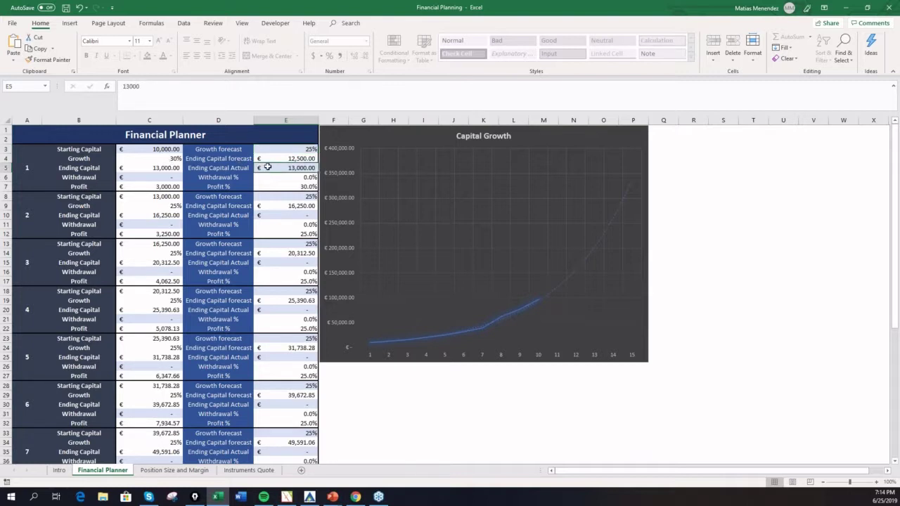
{"action": "type", "text": "11"}
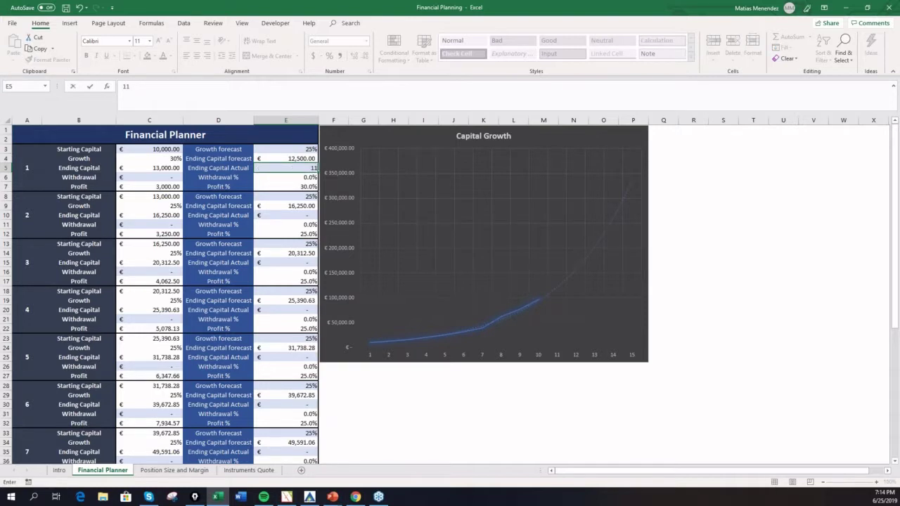
{"action": "type", "text": ",00000"}
{"action": "key", "text": "Return"}
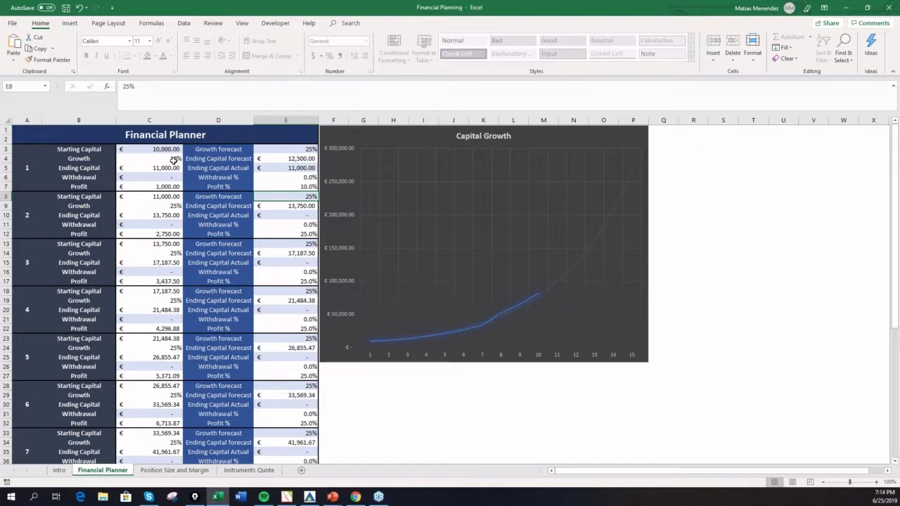
{"action": "left_click", "coordinate": [277, 167]}
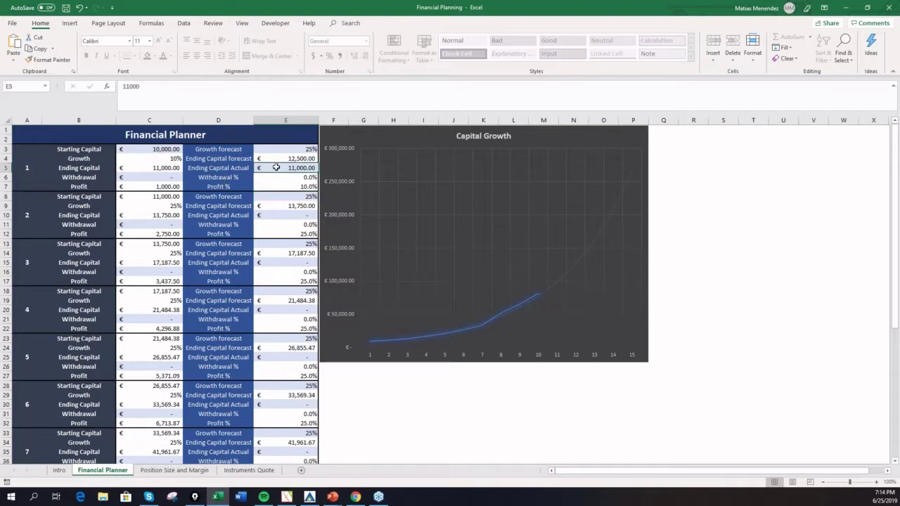
{"action": "key", "text": "Delete"}
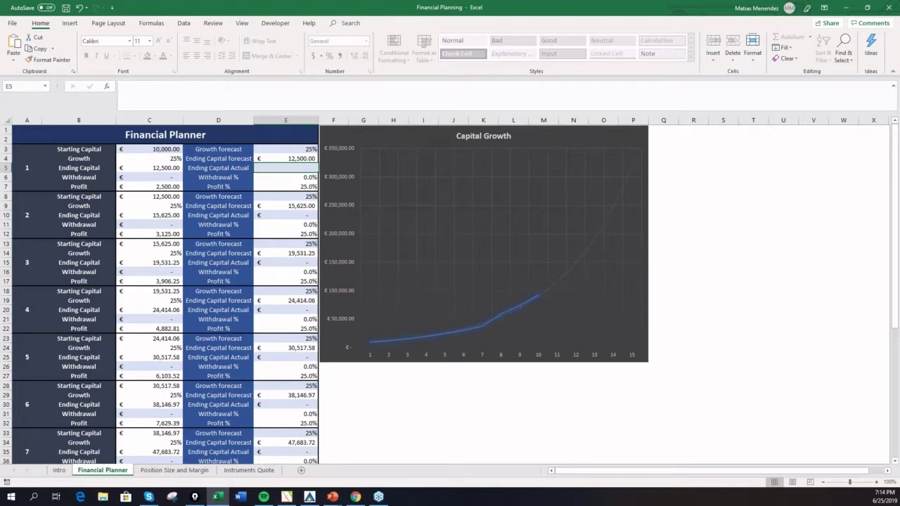
- Try a withdrawal of 1000 in period 1 and clear the entry
{"action": "left_click", "coordinate": [174, 176]}
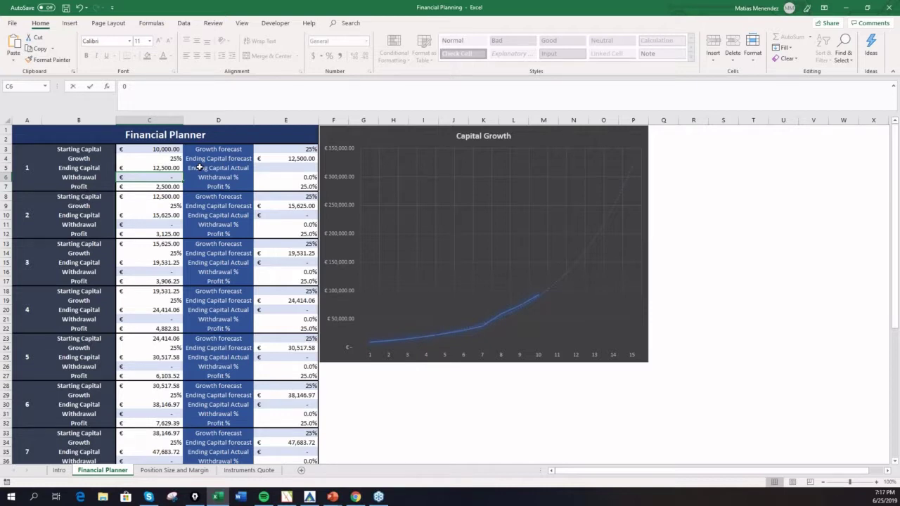
{"action": "type", "text": "1000"}
{"action": "key", "text": "Return"}
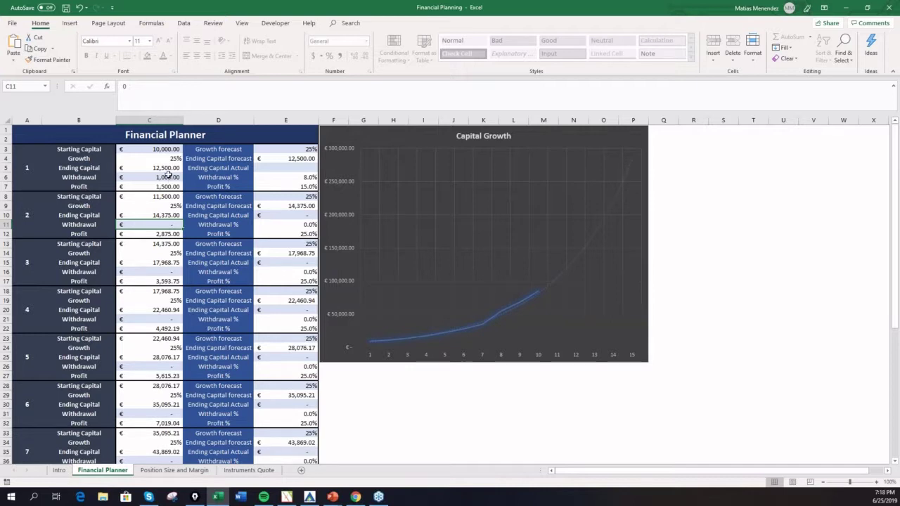
{"action": "left_click", "coordinate": [164, 178]}
{"action": "key", "text": "Delete"}
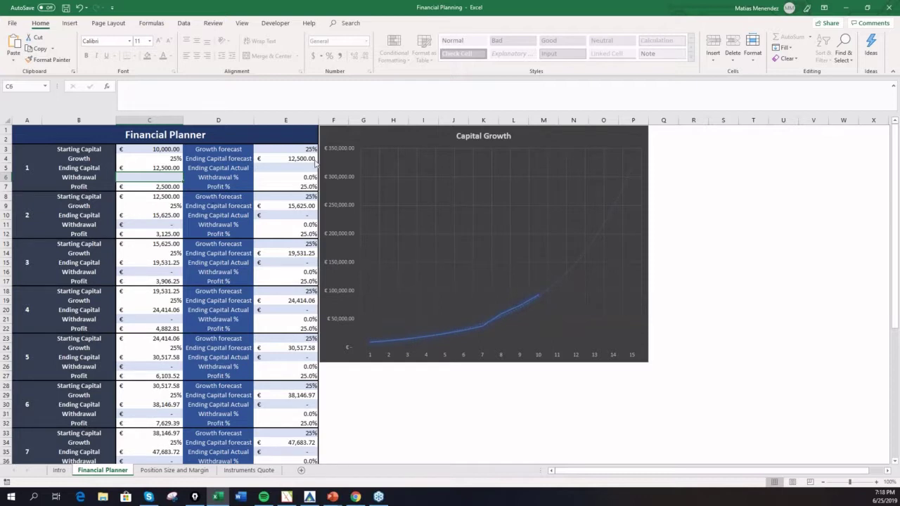
- Set the growth forecast to 15% for period 1 and to 20% for period 2
{"action": "left_click", "coordinate": [301, 149]}
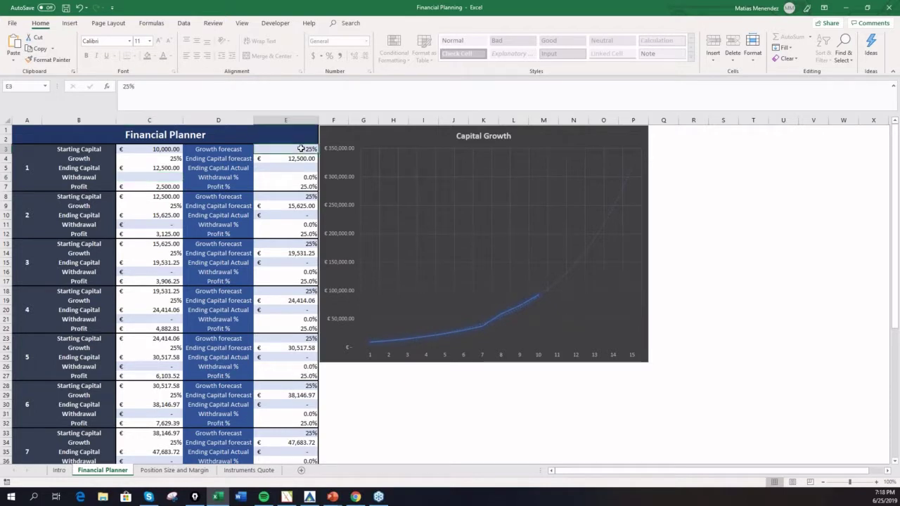
{"action": "type", "text": "15"}
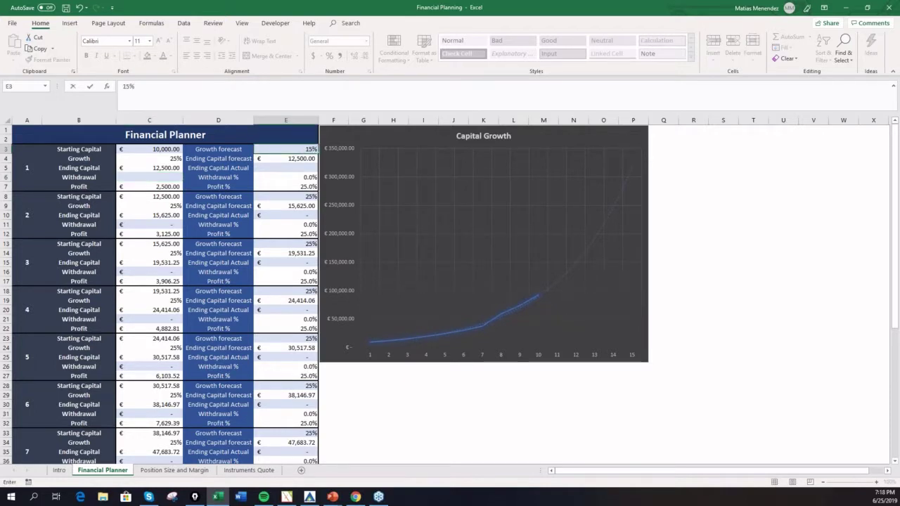
{"action": "key", "text": "Return"}
{"action": "key", "text": "Down"}
{"action": "key", "text": "Down"}
{"action": "key", "text": "Down"}
{"action": "key", "text": "Down"}
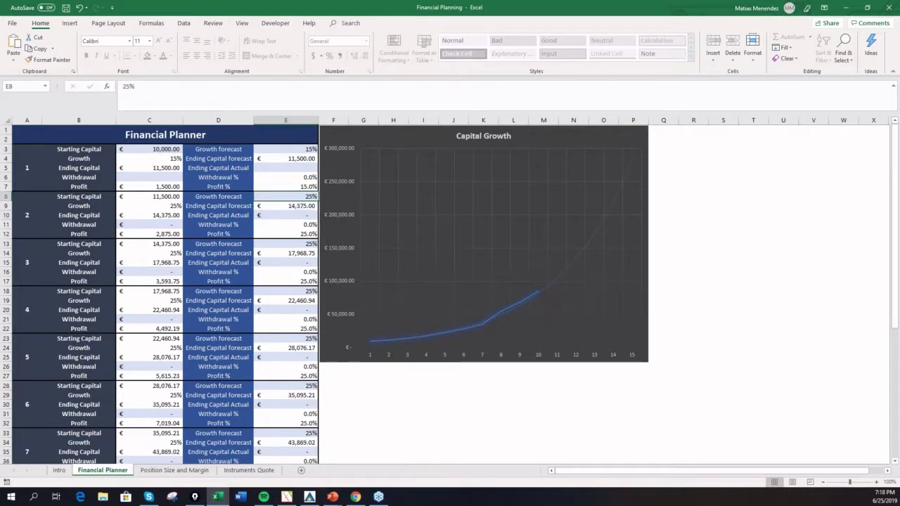
{"action": "type", "text": "20"}
{"action": "key", "text": "Return"}
{"action": "key", "text": "Down"}
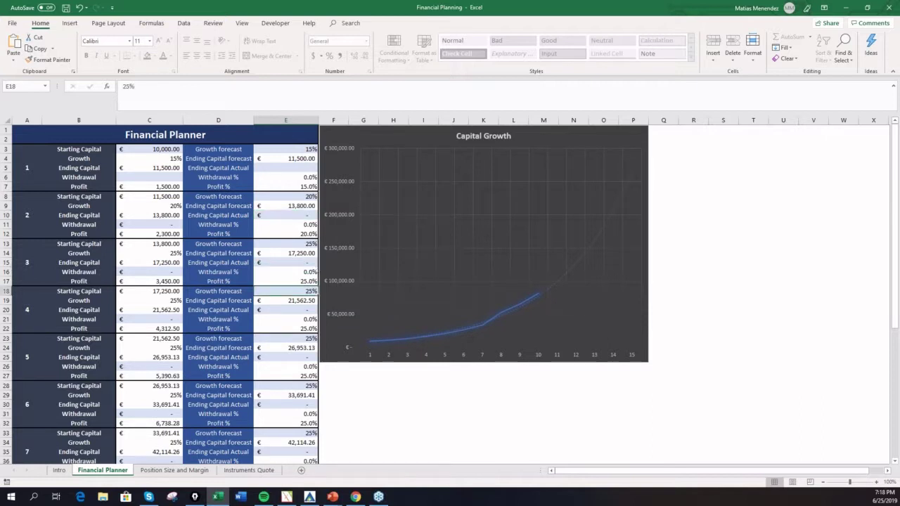
- Enter a withdrawal of 1000 for both period 3 and period 4
{"action": "left_click", "coordinate": [285, 243]}
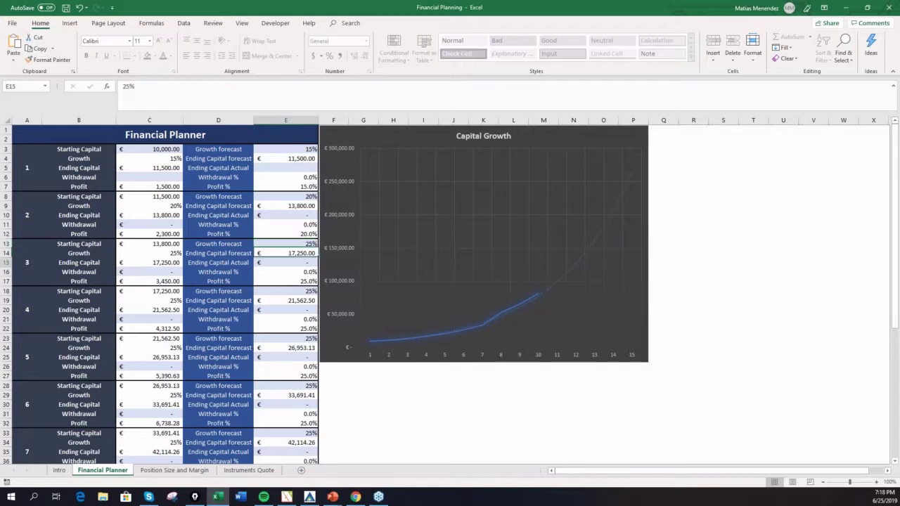
{"action": "left_click", "coordinate": [285, 262]}
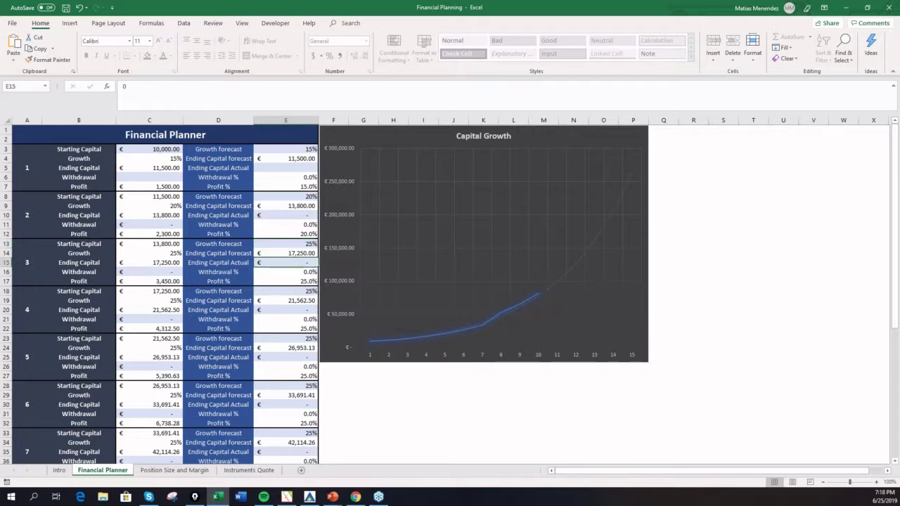
{"action": "left_click", "coordinate": [147, 271]}
{"action": "type", "text": "1000"}
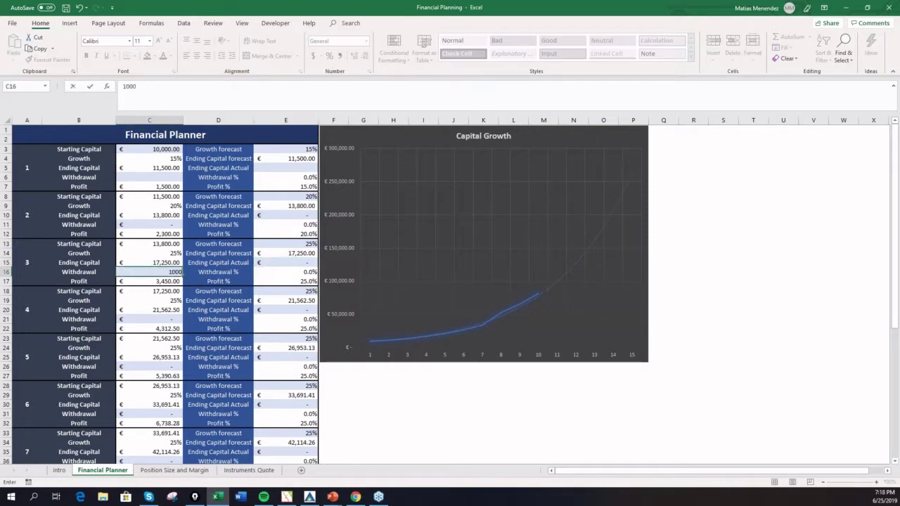
{"action": "left_click", "coordinate": [149, 319]}
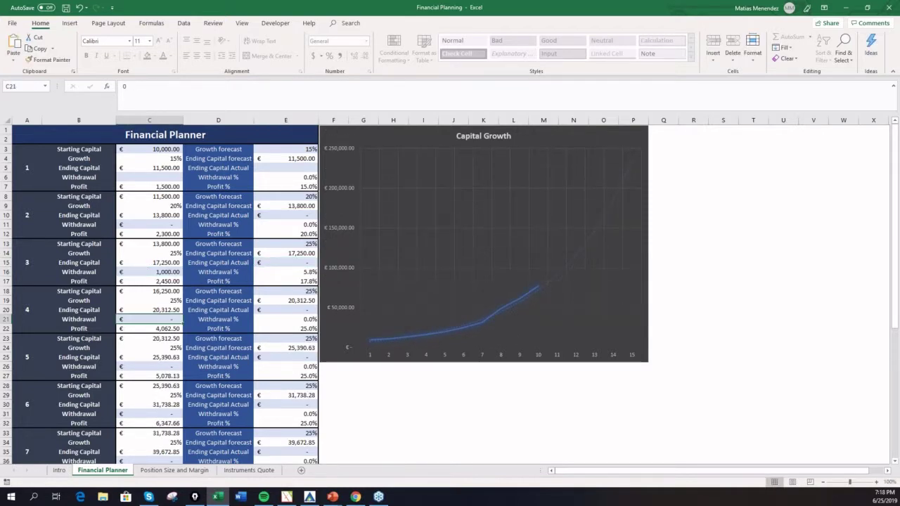
{"action": "scroll", "coordinate": [205, 291], "scroll_direction": "down", "scroll_amount": 2}
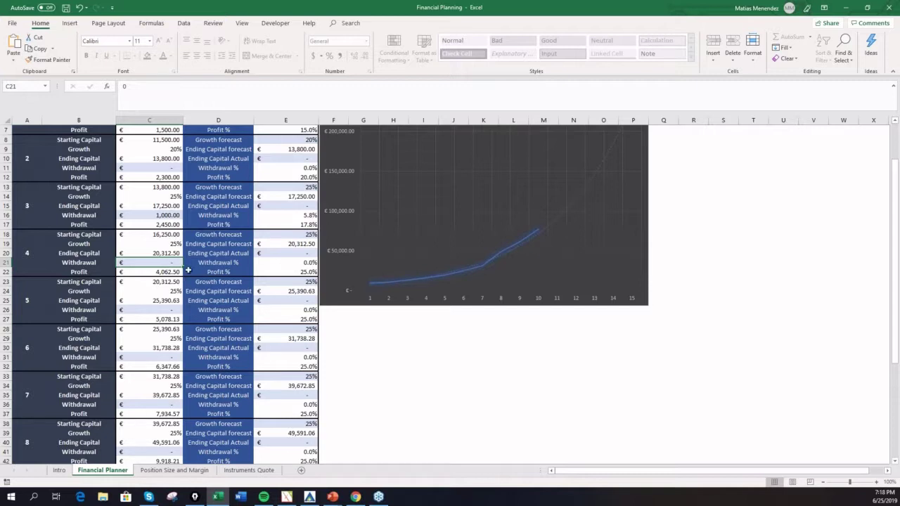
{"action": "type", "text": "1000"}
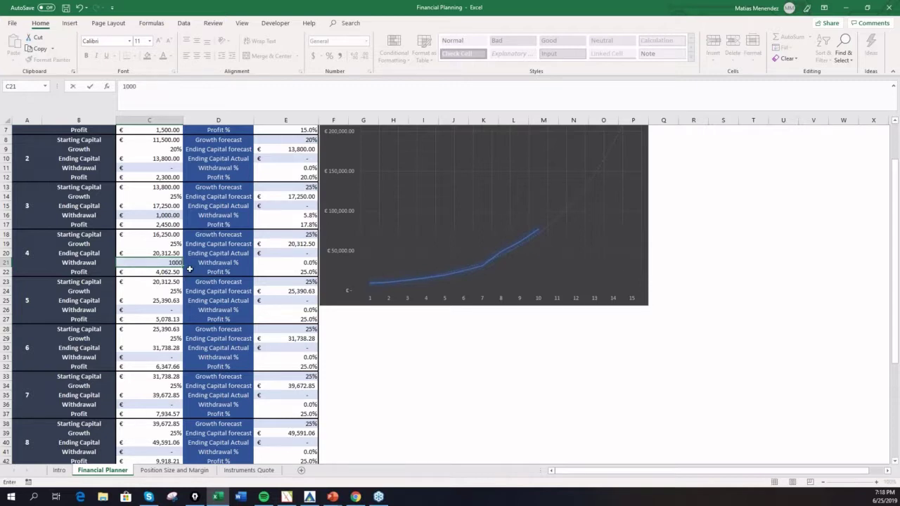
{"action": "key", "text": "Return"}
- Enter a withdrawal of 1000 for period 5
{"action": "key", "text": "Down"}
{"action": "key", "text": "Down"}
{"action": "key", "text": "Down"}
{"action": "key", "text": "Down"}
{"action": "scroll", "coordinate": [189, 270], "scroll_direction": "down", "scroll_amount": 3}
{"action": "type", "text": "1000"}
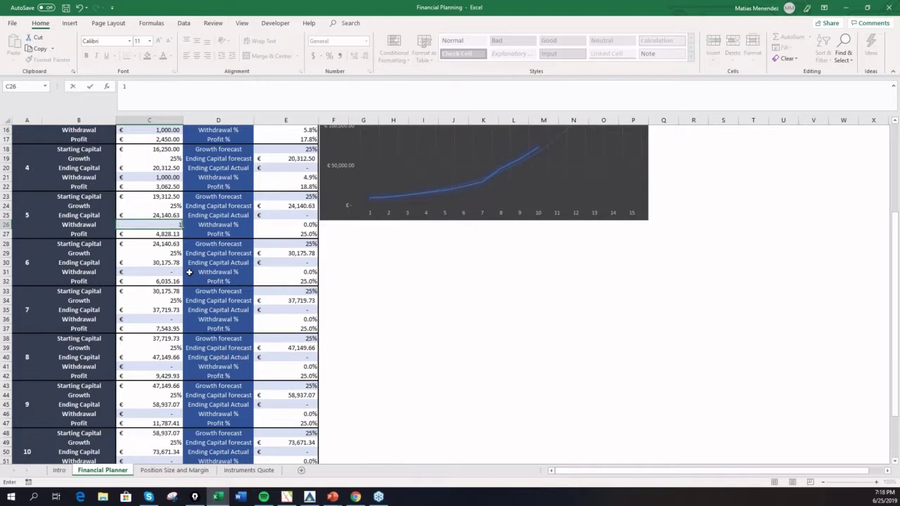
{"action": "key", "text": "Return"}
- Set the growth forecast for period 6 to 30%
{"action": "key", "text": "Down"}
{"action": "key", "text": "Down"}
{"action": "key", "text": "Down"}
{"action": "key", "text": "Down"}
{"action": "scroll", "coordinate": [303, 215], "scroll_direction": "down", "scroll_amount": 2}
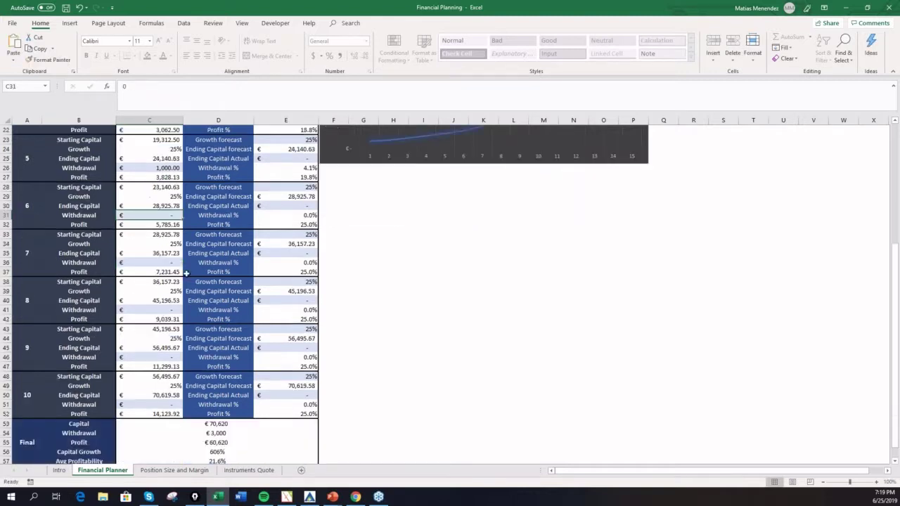
{"action": "scroll", "coordinate": [304, 215], "scroll_direction": "up", "scroll_amount": 1}
{"action": "left_click", "coordinate": [304, 215]}
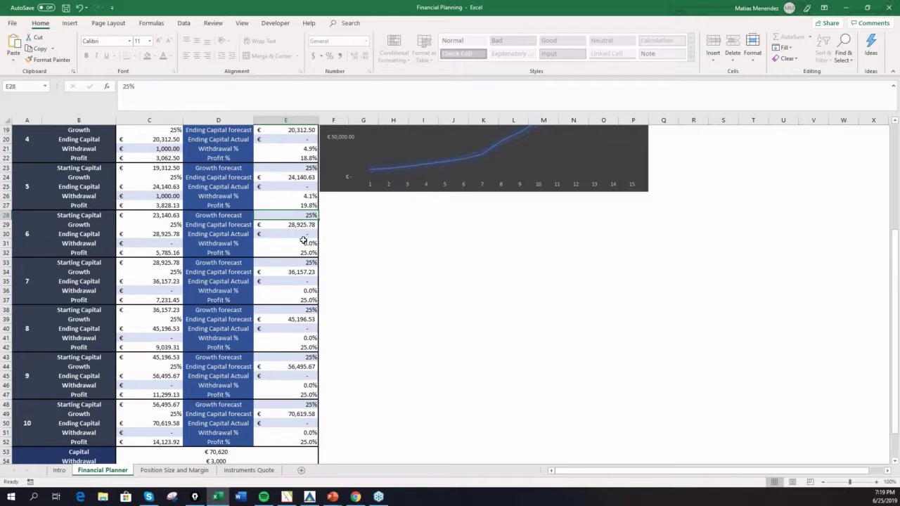
{"action": "type", "text": "30"}
{"action": "key", "text": "Return"}
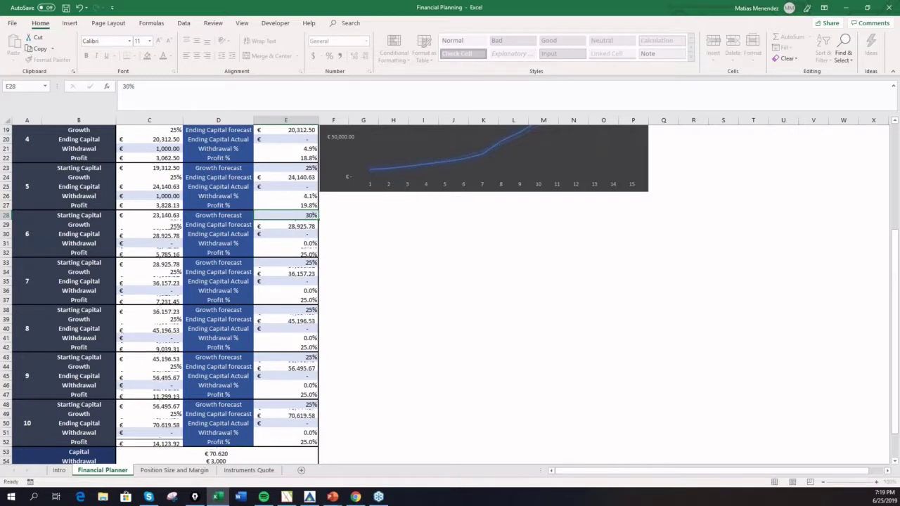
{"action": "key", "text": "Down"}
- Enter a withdrawal of 2000 for period 6
{"action": "left_click", "coordinate": [155, 244]}
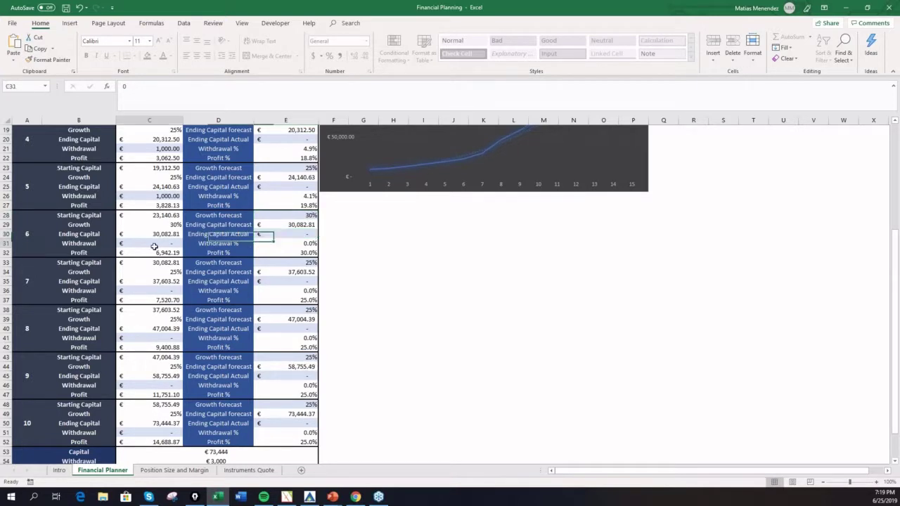
{"action": "type", "text": "2000"}
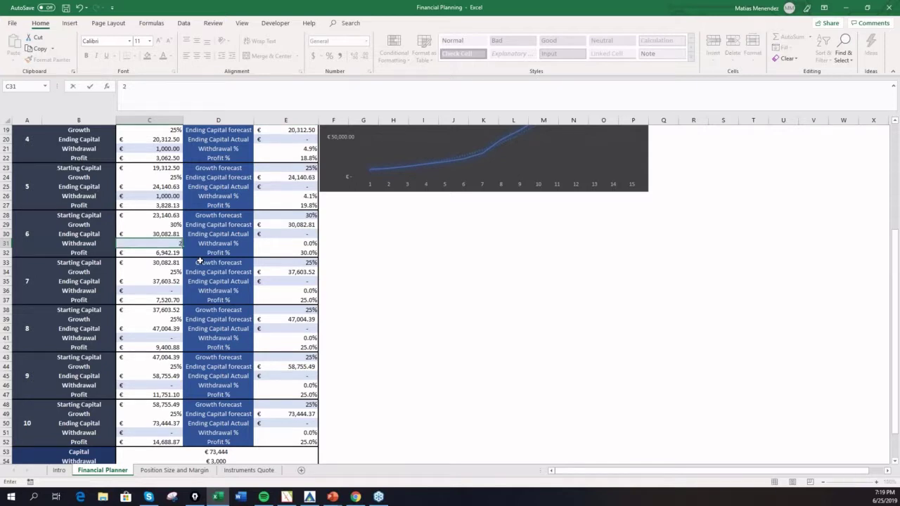
{"action": "key", "text": "Down"}
{"action": "key", "text": "Down"}
{"action": "key", "text": "Down"}
{"action": "key", "text": "Down"}
{"action": "key", "text": "Down"}
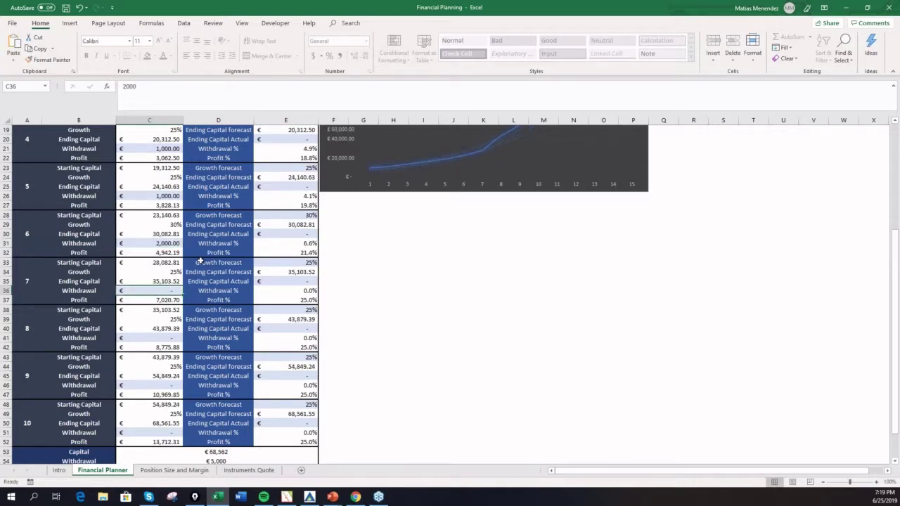
- Set period 7's growth forecast to 30% and enter a withdrawal of 2000 for that period
{"action": "scroll", "coordinate": [197, 263], "scroll_direction": "down", "scroll_amount": 1}
{"action": "scroll", "coordinate": [193, 274], "scroll_direction": "down", "scroll_amount": 1}
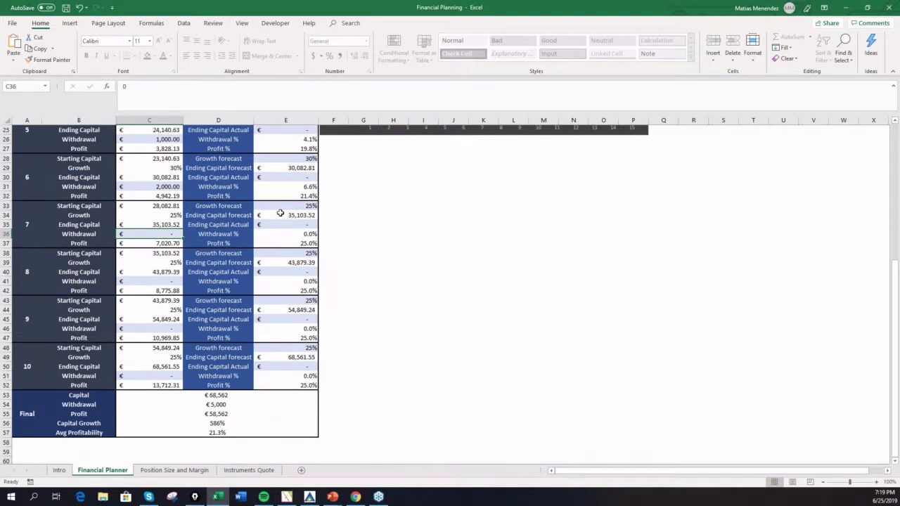
{"action": "left_click", "coordinate": [293, 206]}
{"action": "type", "text": "30"}
{"action": "key", "text": "Return"}
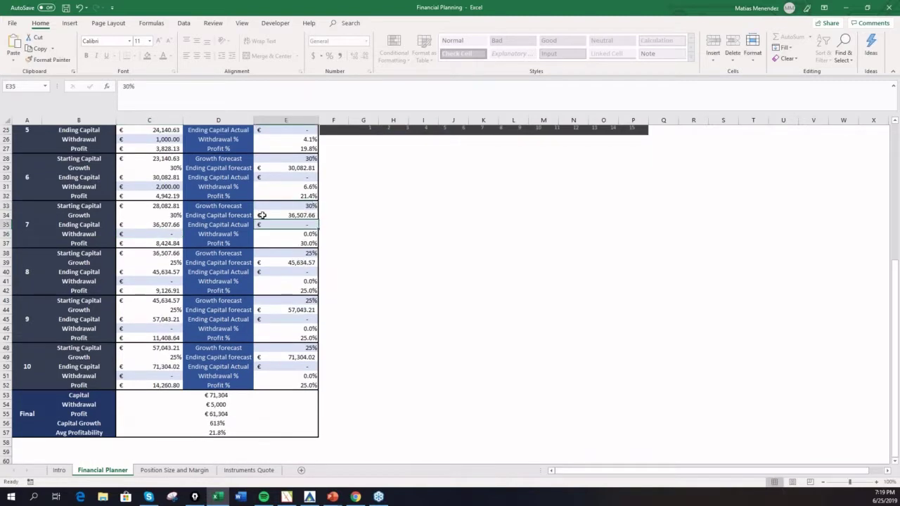
{"action": "left_click", "coordinate": [160, 234]}
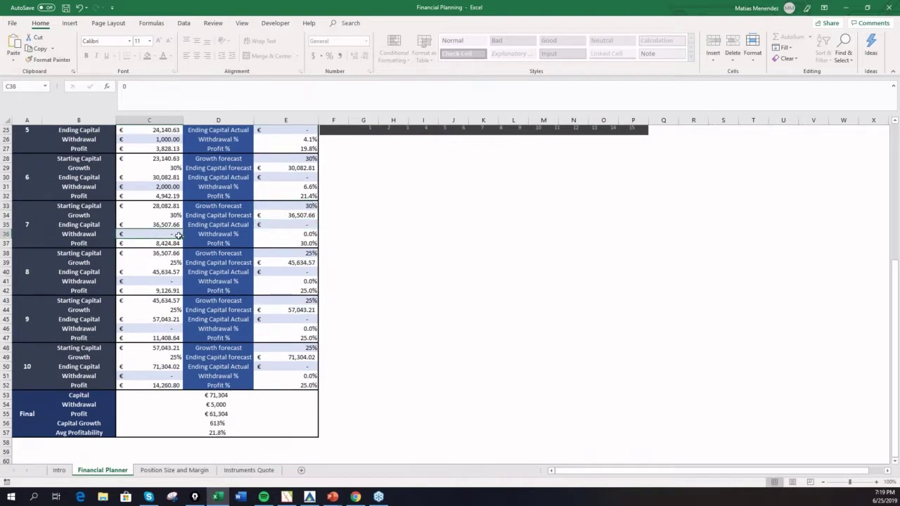
{"action": "type", "text": "2000"}
{"action": "key", "text": "Return"}
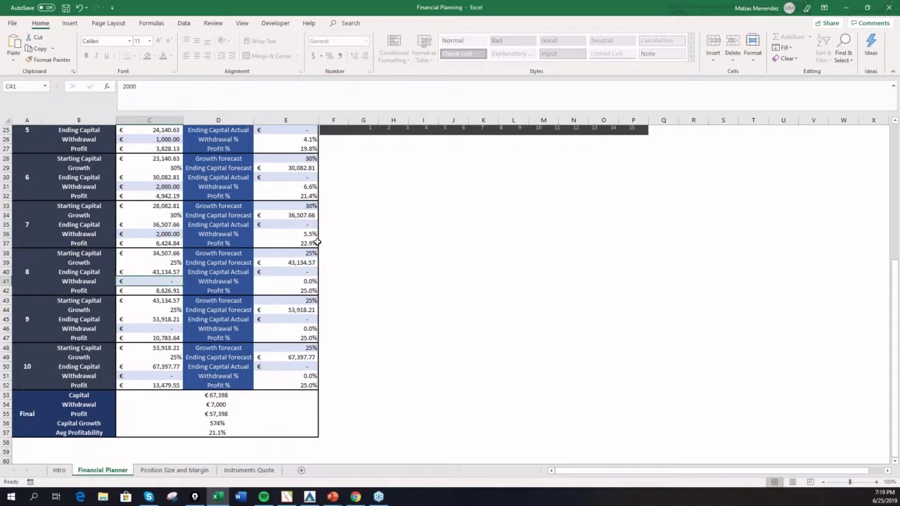
- Enter a withdrawal of 1500 for period 8, keeping its growth forecast as it is
{"action": "scroll", "coordinate": [295, 232], "scroll_direction": "down", "scroll_amount": 2}
{"action": "left_click", "coordinate": [302, 196]}
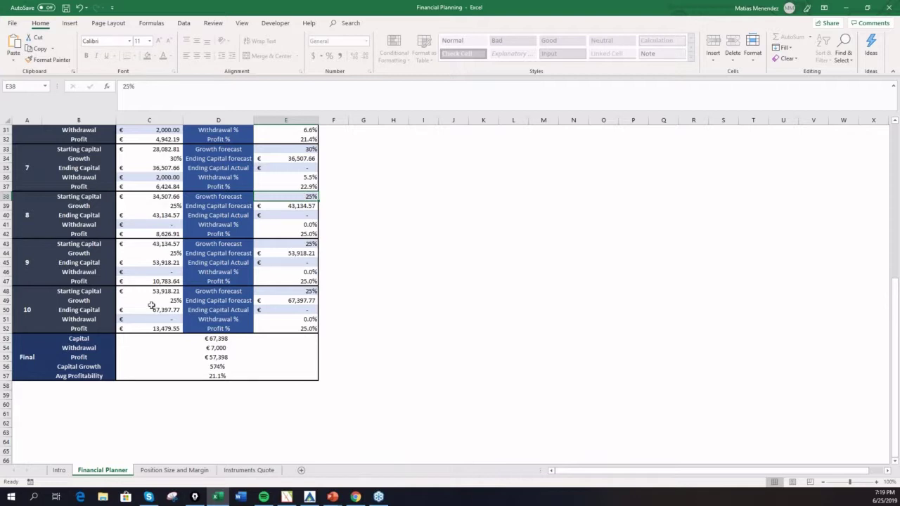
{"action": "left_click", "coordinate": [163, 227]}
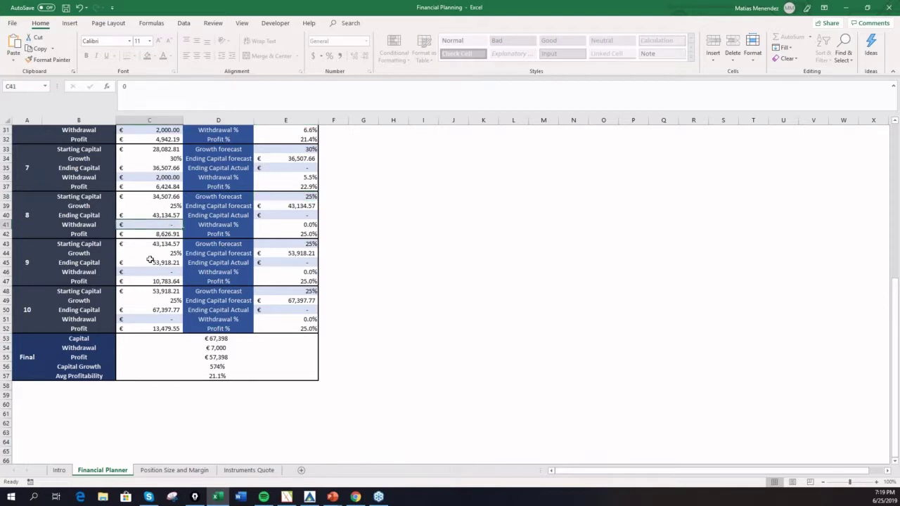
{"action": "type", "text": "1500"}
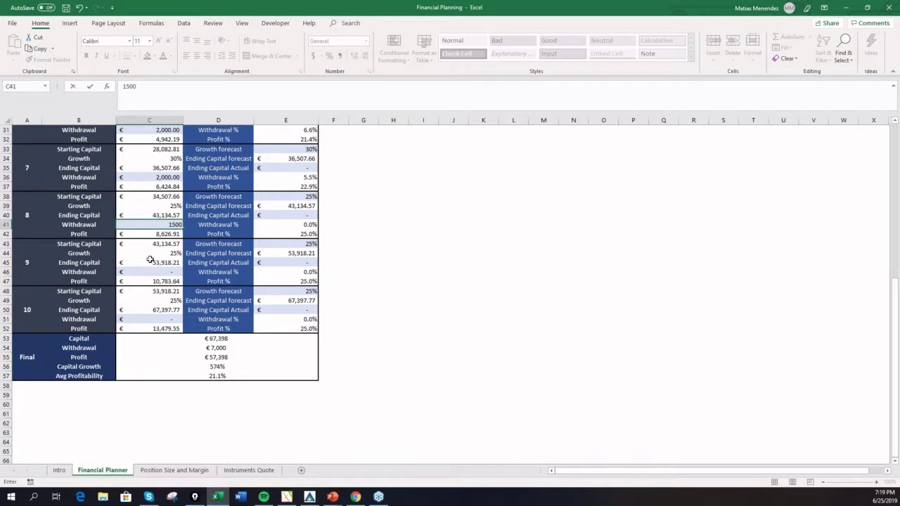
{"action": "key", "text": "Down"}
{"action": "key", "text": "Down"}
{"action": "key", "text": "Down"}
{"action": "key", "text": "Down"}
{"action": "key", "text": "Down"}
- Enter a withdrawal of 1500 for period 9
{"action": "type", "text": "1,5"}
{"action": "type", "text": "00"}
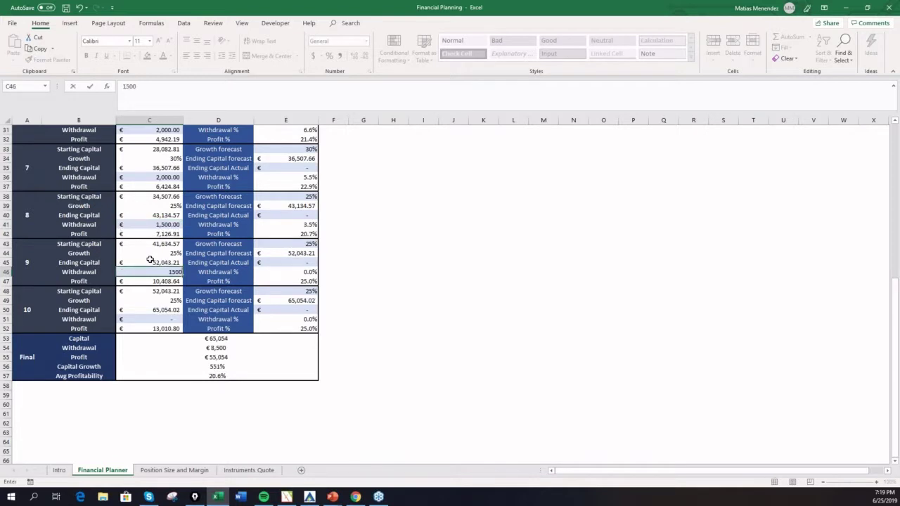
{"action": "key", "text": "Down"}
{"action": "key", "text": "Down"}
{"action": "key", "text": "Down"}
{"action": "key", "text": "Down"}
{"action": "key", "text": "Down"}
- Enter a withdrawal of 2000 for period 10
{"action": "type", "text": "1"}
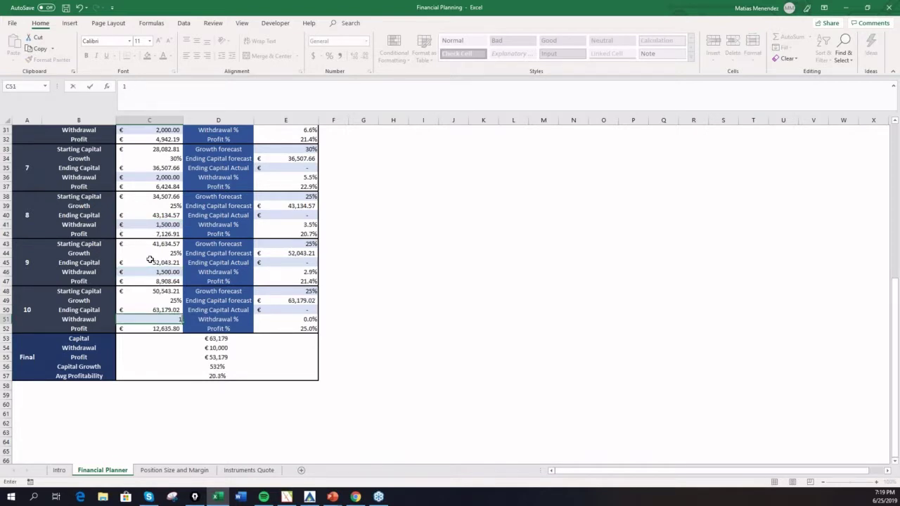
{"action": "key", "text": "BackSpace"}
{"action": "type", "text": "2,00"}
{"action": "type", "text": "000"}
{"action": "key", "text": "Return"}
- Clear the withdrawal entries of periods 10, 9 and 8
{"action": "scroll", "coordinate": [151, 260], "scroll_direction": "up", "scroll_amount": 8}
{"action": "scroll", "coordinate": [150, 260], "scroll_direction": "down", "scroll_amount": 4}
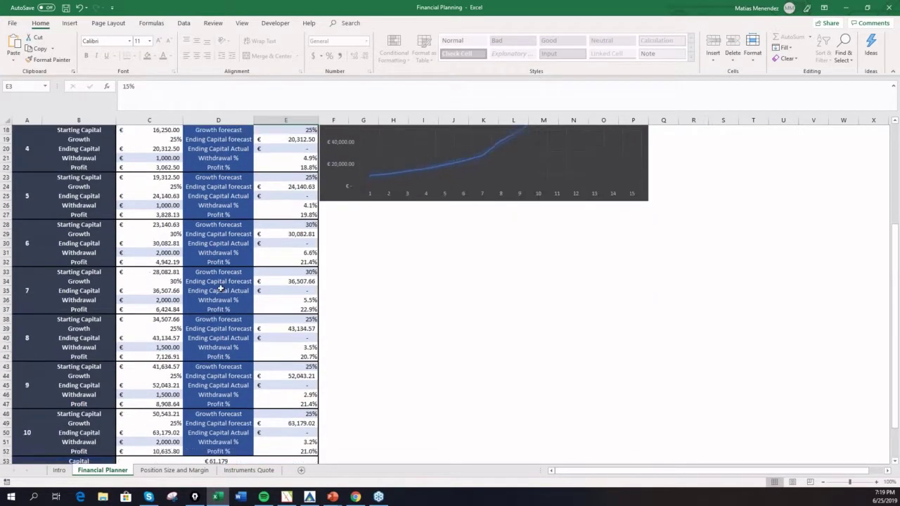
{"action": "scroll", "coordinate": [220, 288], "scroll_direction": "down", "scroll_amount": 4}
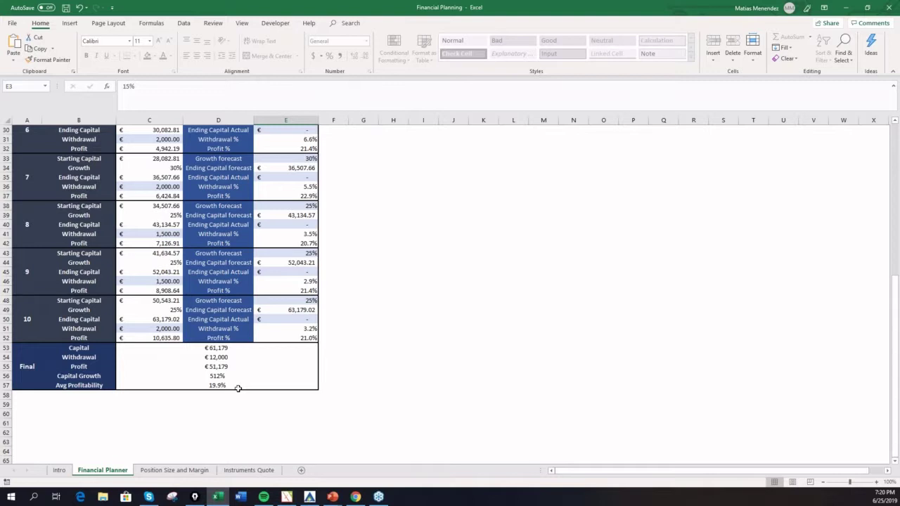
{"action": "left_click", "coordinate": [160, 329]}
{"action": "key", "text": "Delete"}
{"action": "left_click", "coordinate": [161, 281]}
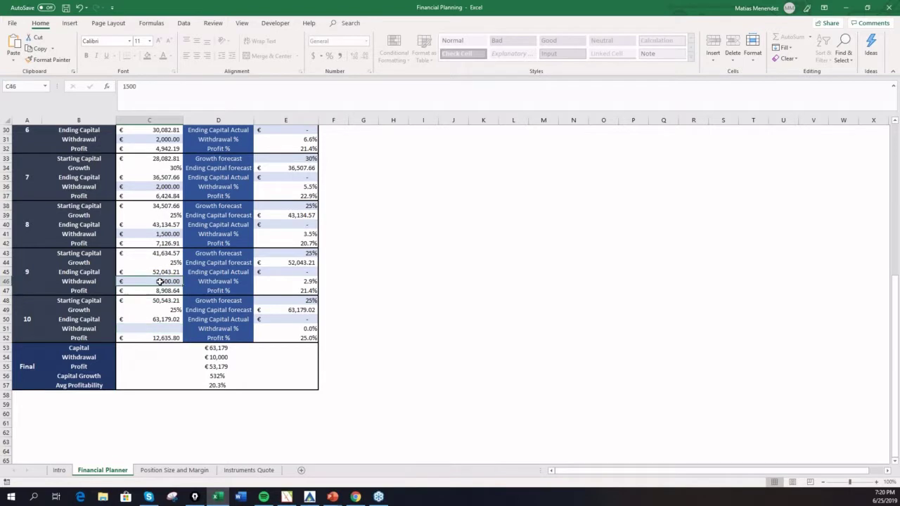
{"action": "key", "text": "Delete"}
{"action": "scroll", "coordinate": [161, 281], "scroll_direction": "up", "scroll_amount": 2}
{"action": "left_click", "coordinate": [170, 290]}
{"action": "key", "text": "Delete"}
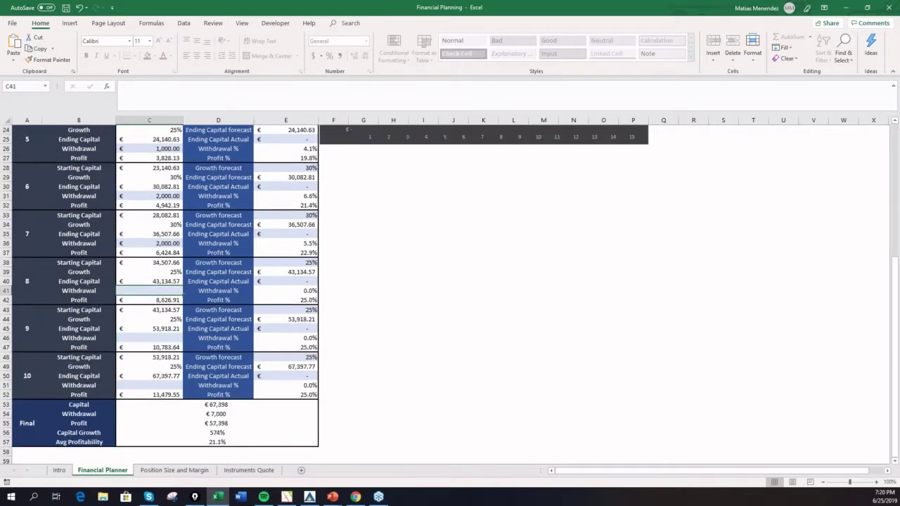
- Clear the withdrawal entries of periods 7, 6 and 5
{"action": "scroll", "coordinate": [170, 285], "scroll_direction": "up", "scroll_amount": 2}
{"action": "left_click", "coordinate": [164, 298]}
{"action": "key", "text": "Delete"}
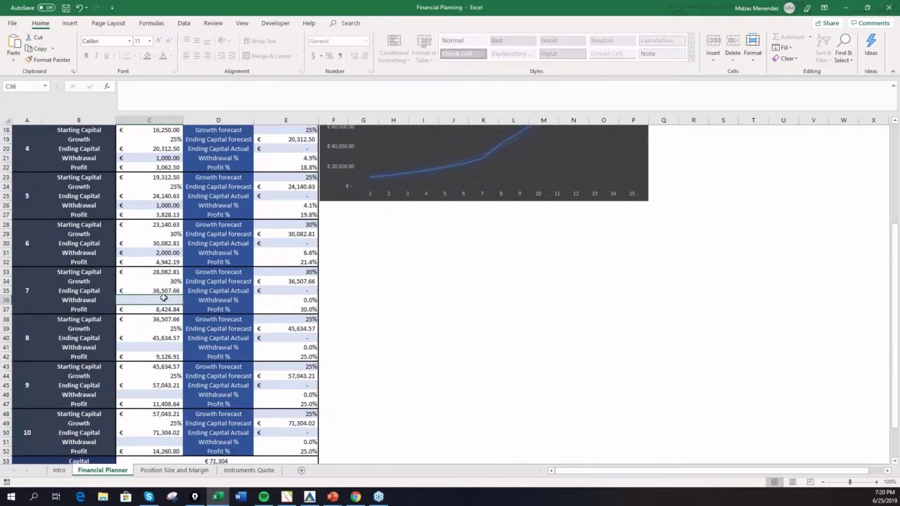
{"action": "scroll", "coordinate": [166, 251], "scroll_direction": "up", "scroll_amount": 2}
{"action": "left_click", "coordinate": [166, 309]}
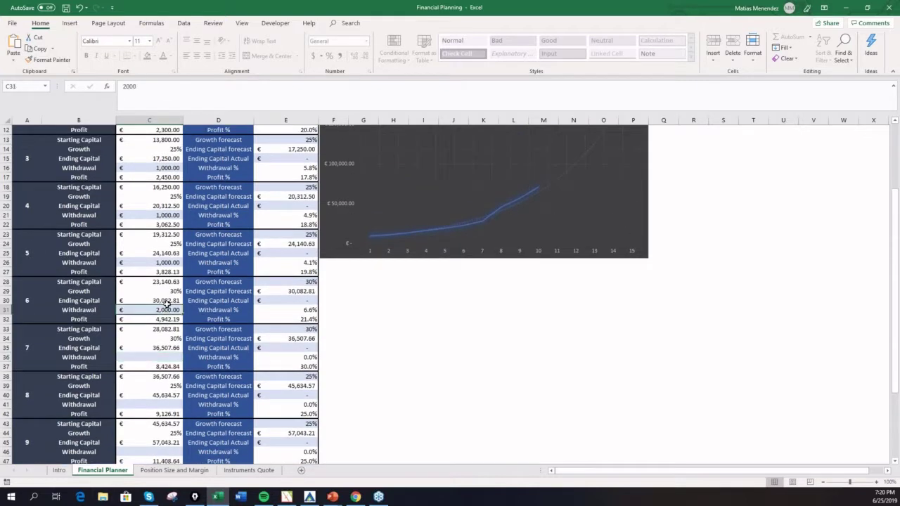
{"action": "key", "text": "Delete"}
{"action": "left_click", "coordinate": [167, 264]}
{"action": "key", "text": "Delete"}
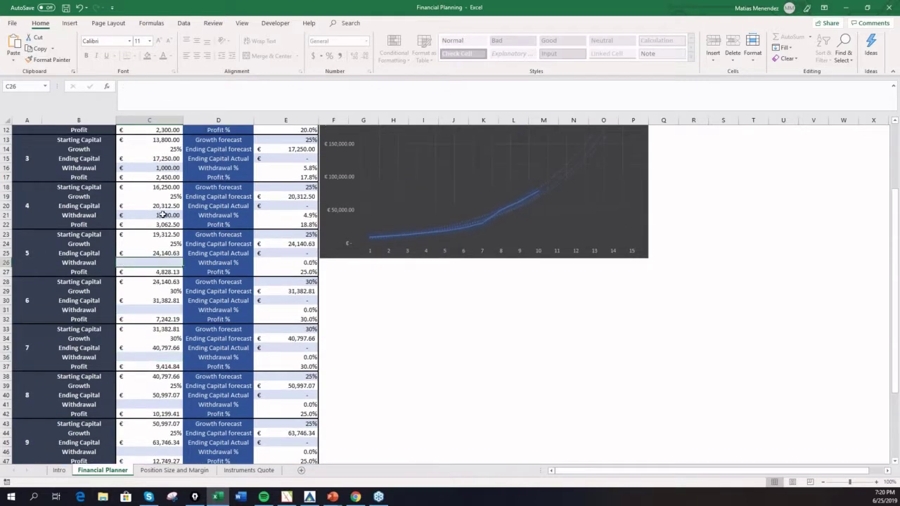
- Clear the withdrawal entries of periods 4 and 3
{"action": "left_click", "coordinate": [162, 214]}
{"action": "key", "text": "Delete"}
{"action": "scroll", "coordinate": [163, 218], "scroll_direction": "up", "scroll_amount": 2}
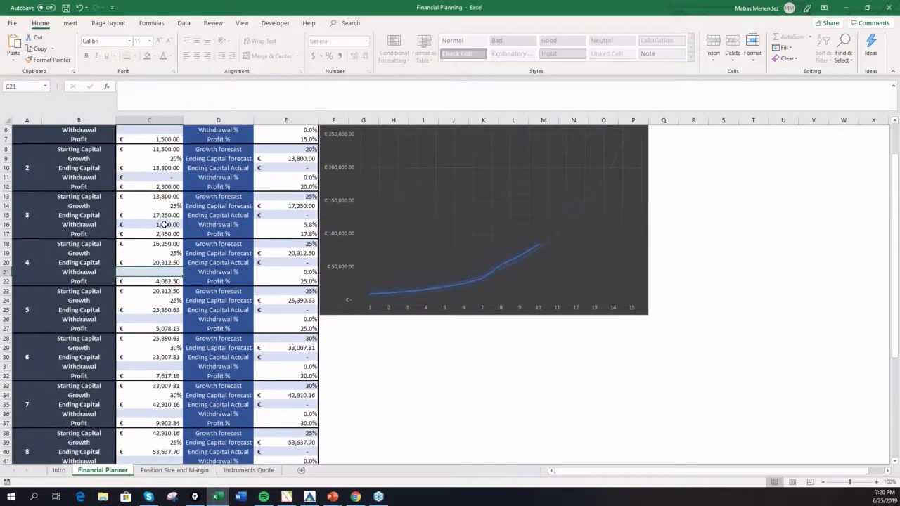
{"action": "left_click", "coordinate": [164, 225]}
{"action": "key", "text": "Delete"}
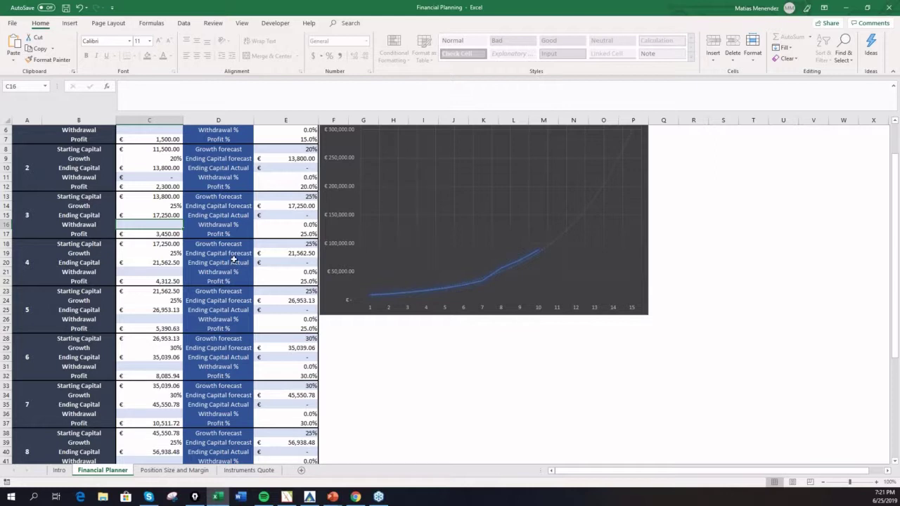
{"action": "scroll", "coordinate": [235, 260], "scroll_direction": "up", "scroll_amount": 2}
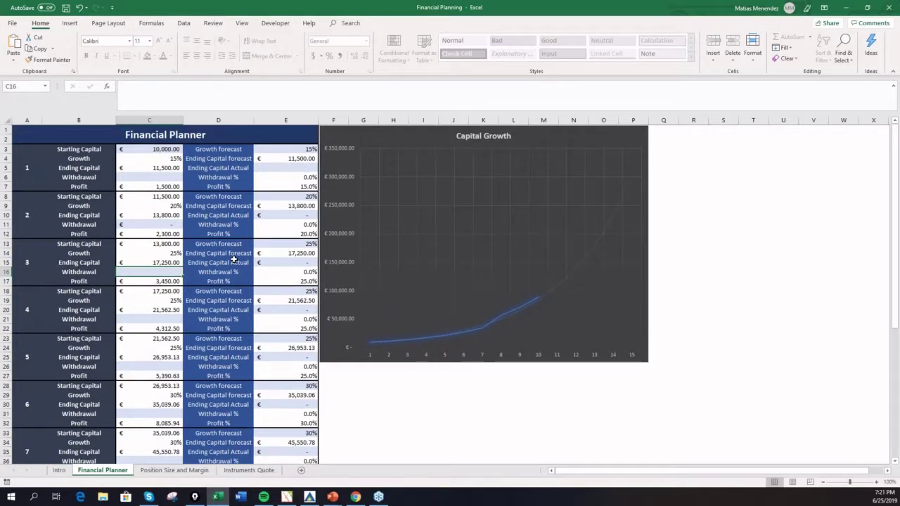